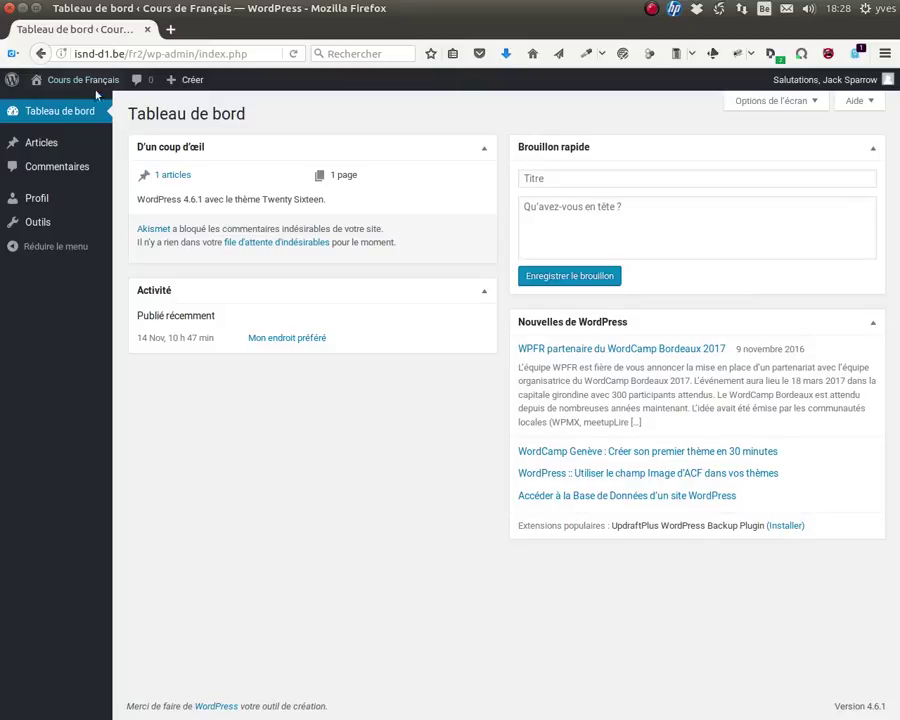
# - Create a new article titled "Le titre de mon super-article"
pyautogui.moveTo(36, 142)
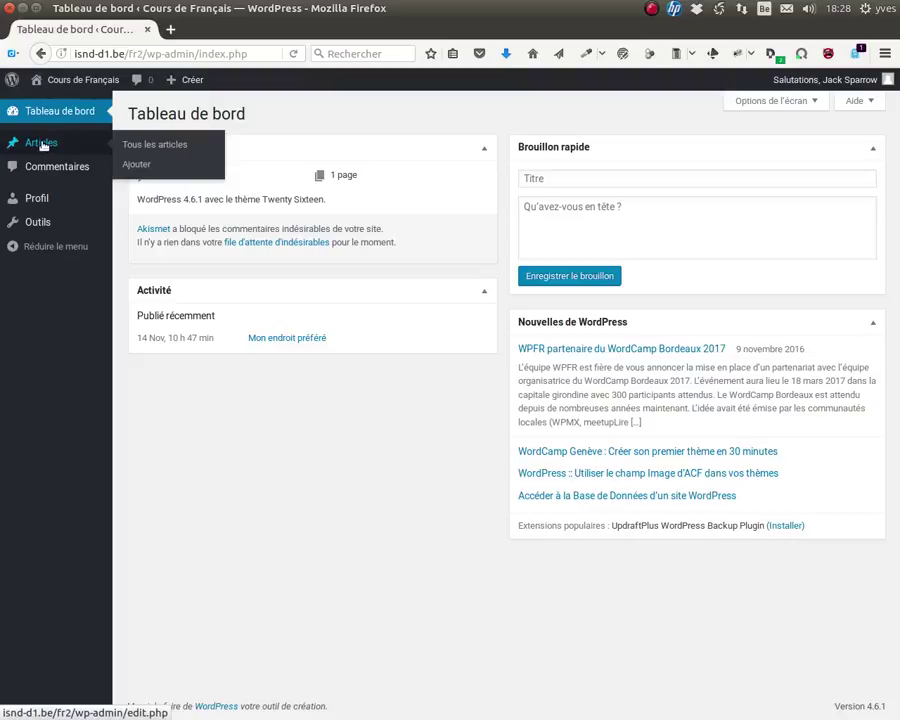
pyautogui.click(42, 145)
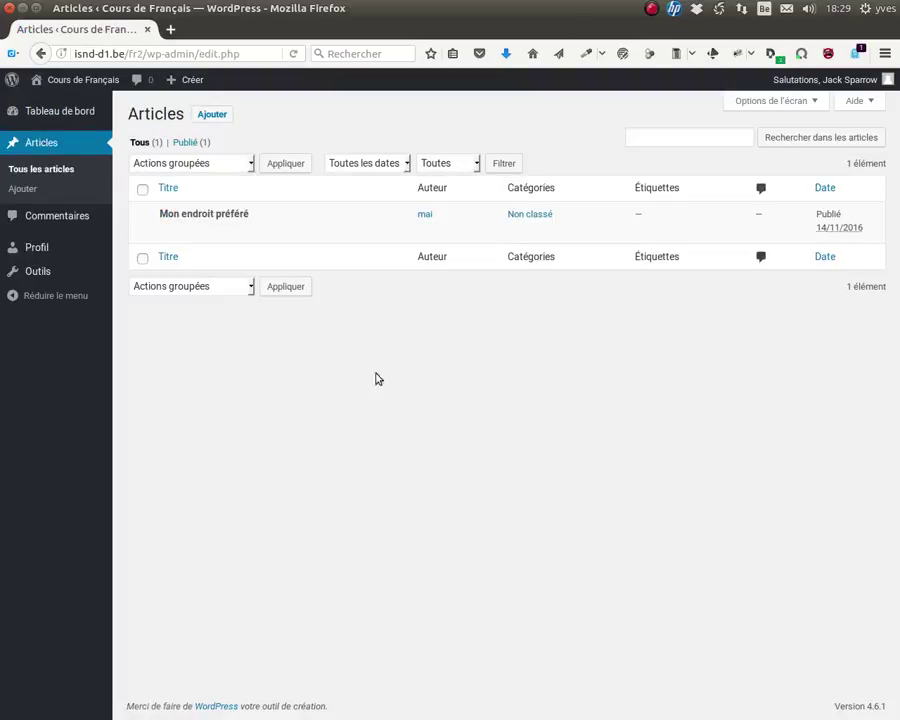
pyautogui.moveTo(140, 233)
pyautogui.click(214, 115)
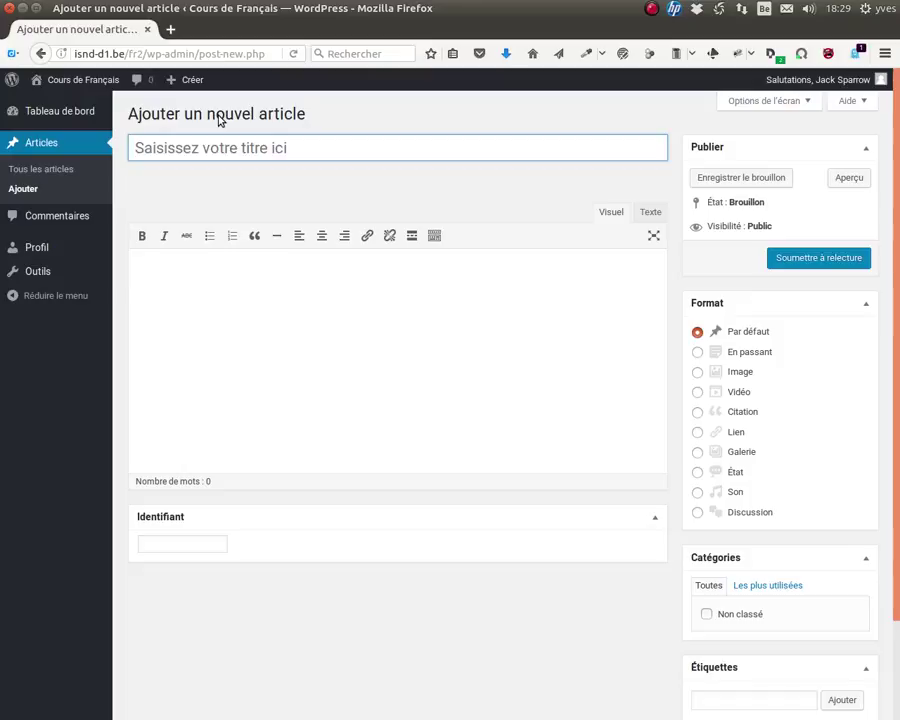
pyautogui.write('Le titre de mon super')
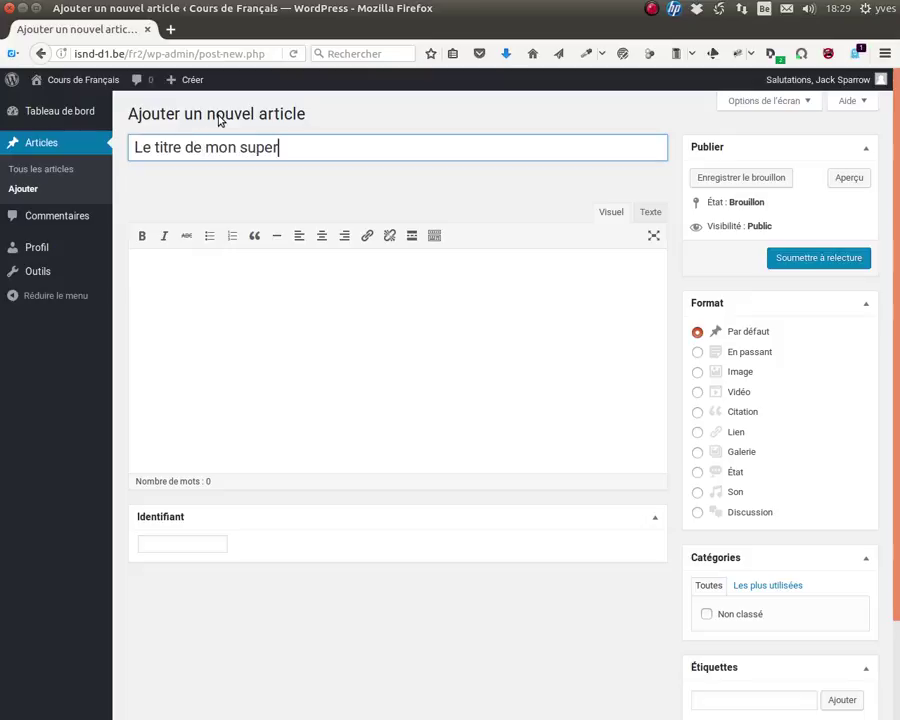
pyautogui.write('-article')
# - Write "La zone de rédaction de mon article." as the first paragraph of the article's body
pyautogui.click(254, 274)
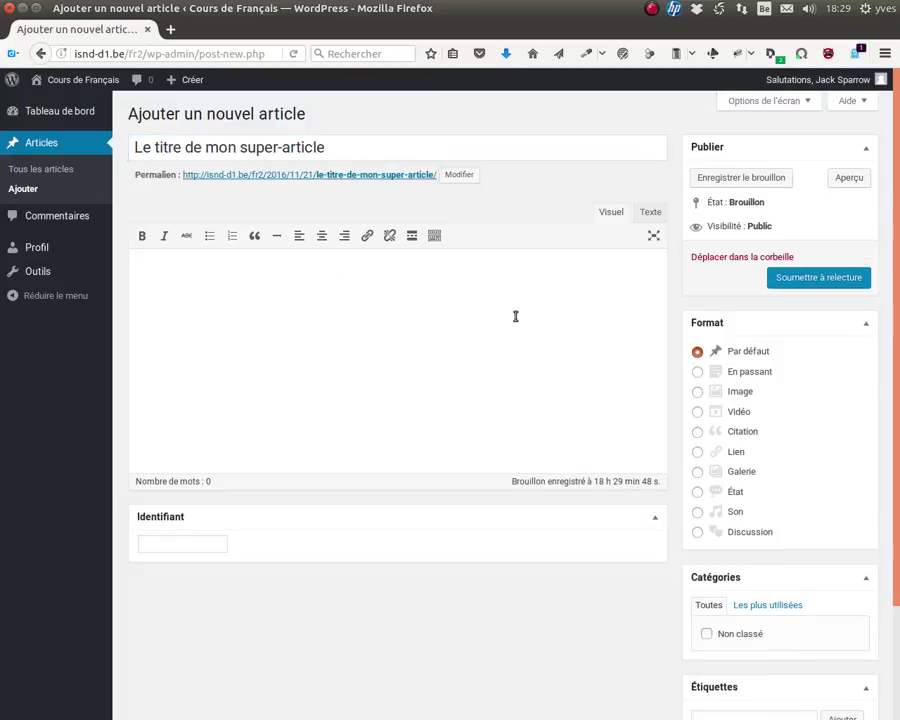
pyautogui.write('La zone de rédaction de mon article')
pyautogui.press('BackSpace')
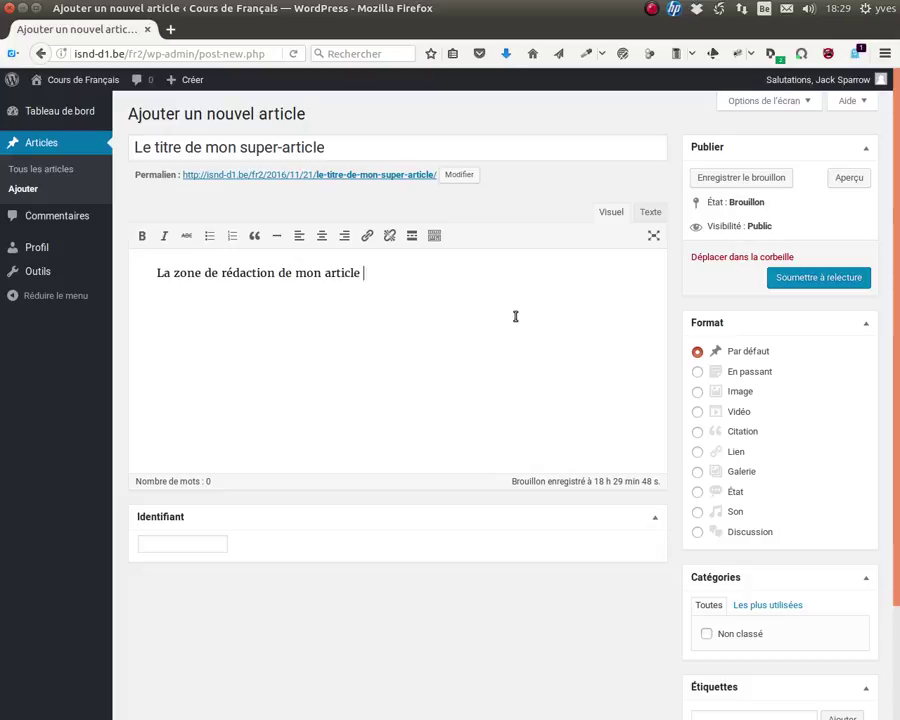
# - Format the words "de mon article" in the first paragraph as bold and italic
pyautogui.hotkey('ctrl', 'shift', 'Left')
pyautogui.hotkey('ctrl', 'shift', 'Left')
pyautogui.hotkey('ctrl', 'shift', 'Left')
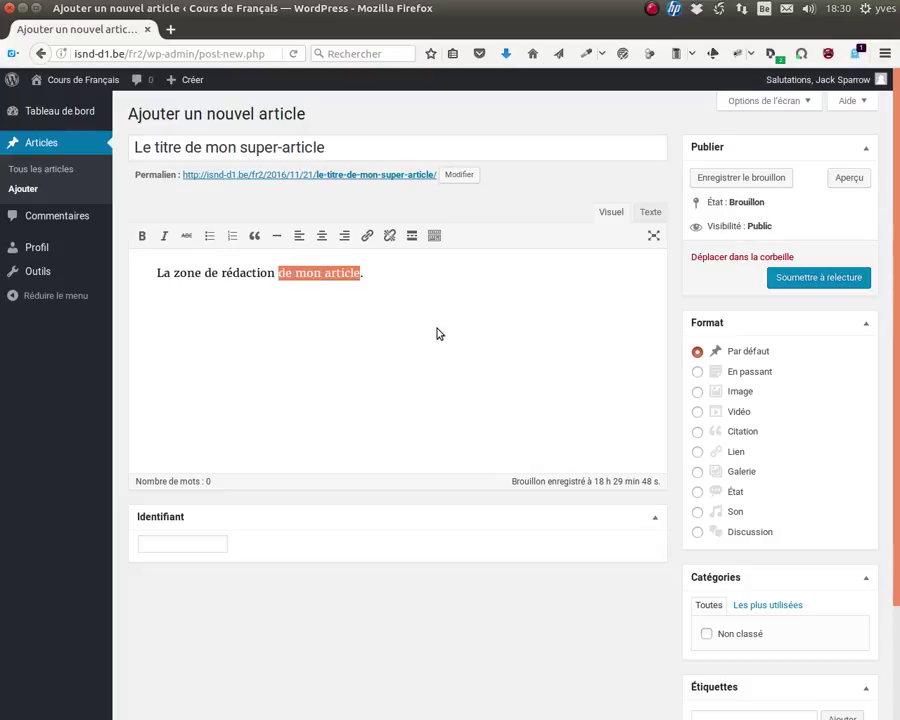
pyautogui.click(143, 236)
pyautogui.click(165, 236)
pyautogui.click(246, 278)
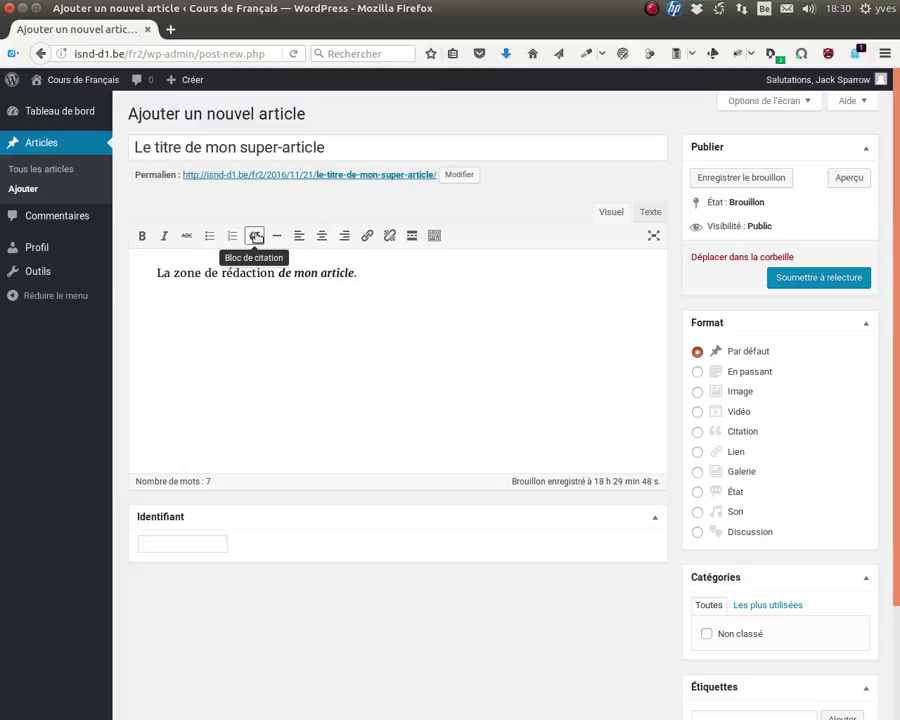
pyautogui.click(157, 273)
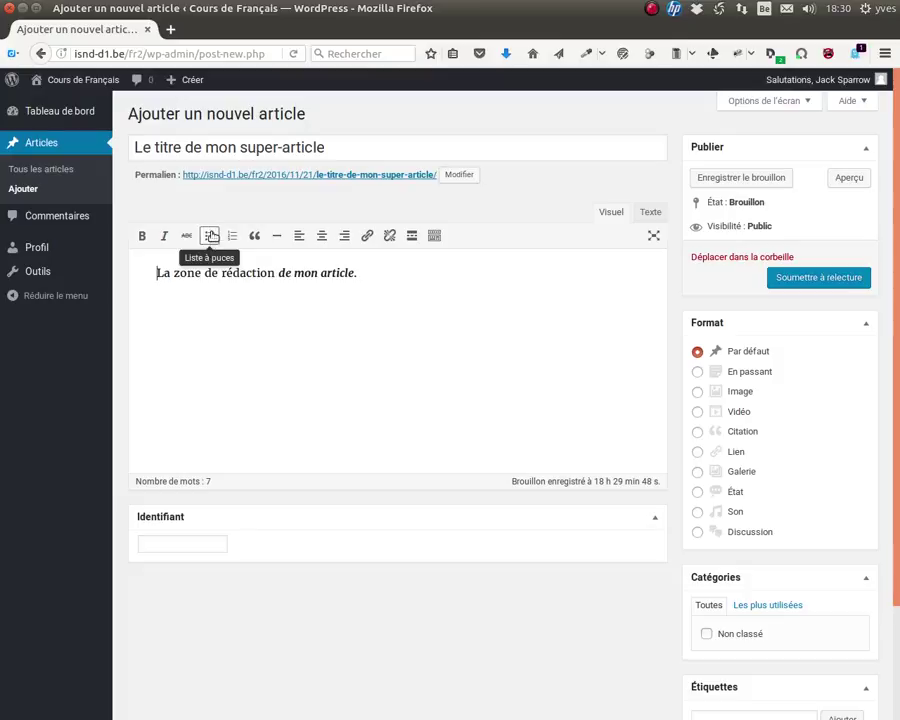
# - Add a second paragraph reading "Un certain nombre de paragraphes supplémentaires." and save the article as a draft
pyautogui.click(372, 275)
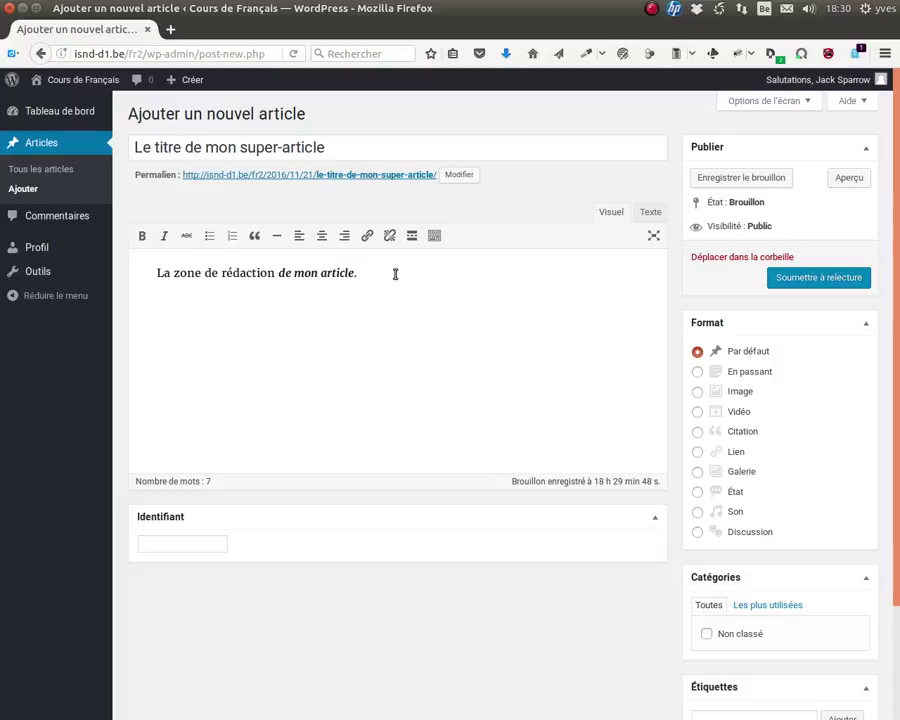
pyautogui.press('Return')
pyautogui.write('Un certin')
pyautogui.press('BackSpace')
pyautogui.press('BackSpace')
pyautogui.write('ain nombre de')
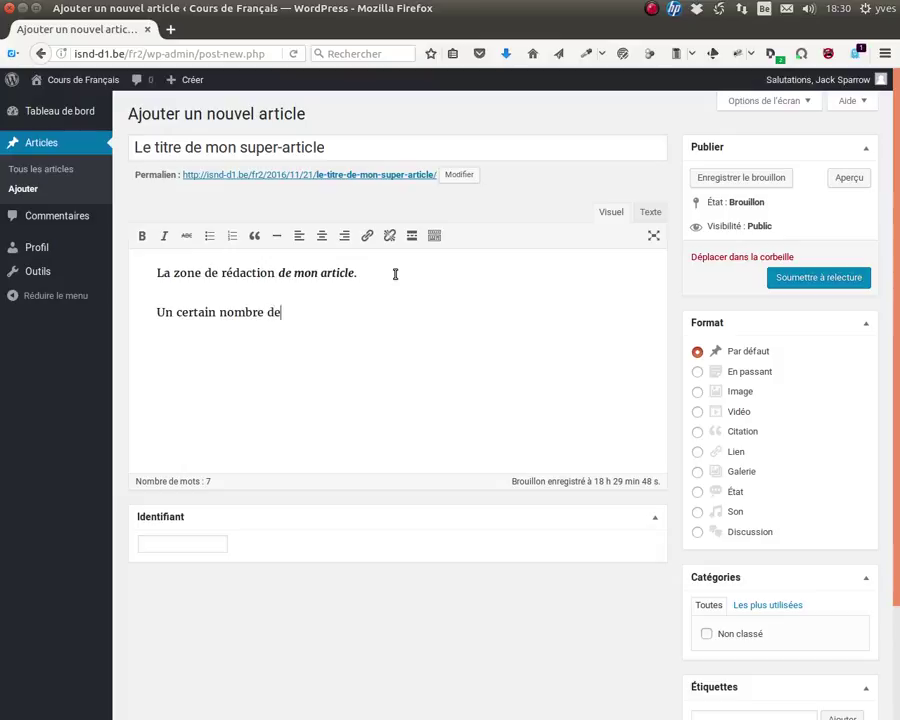
pyautogui.write(' paragraphes')
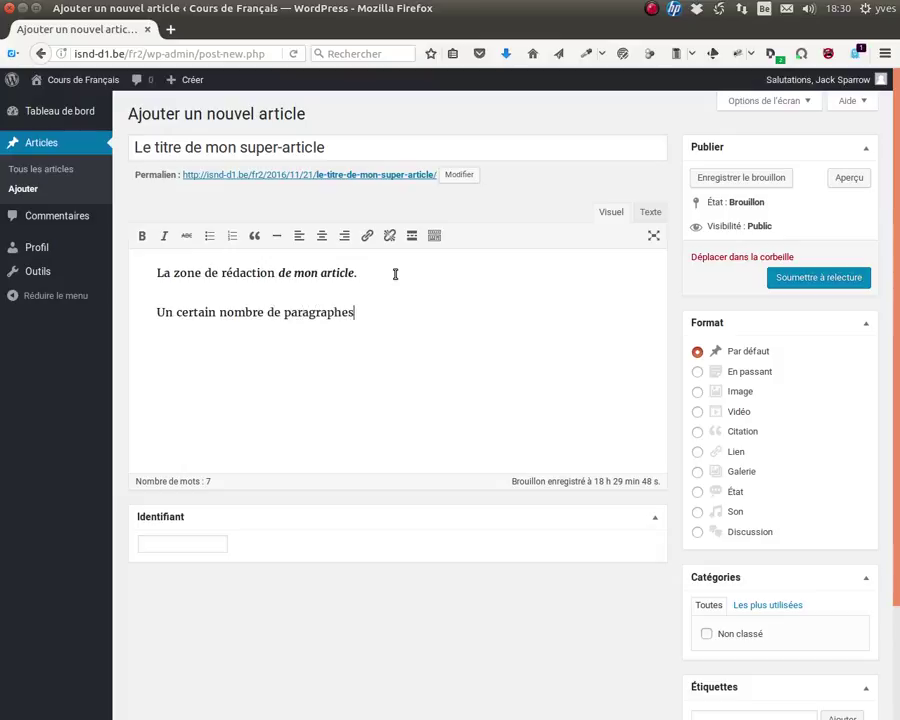
pyautogui.write(' supplémentaire')
pyautogui.click(748, 177)
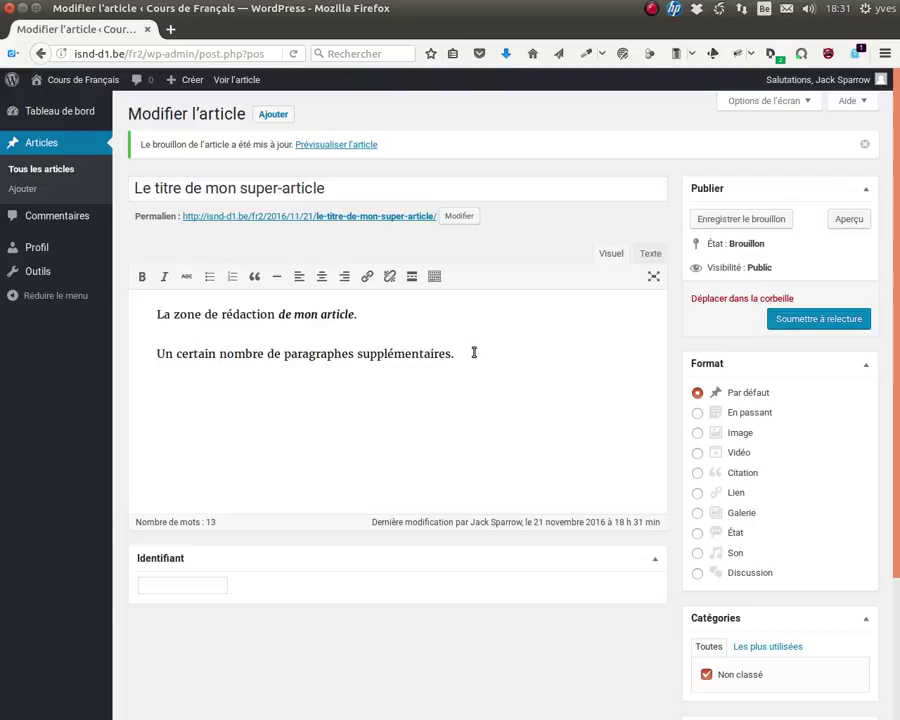
# - Submit the article for review and return to the list of articles
pyautogui.click(456, 355)
pyautogui.click(817, 322)
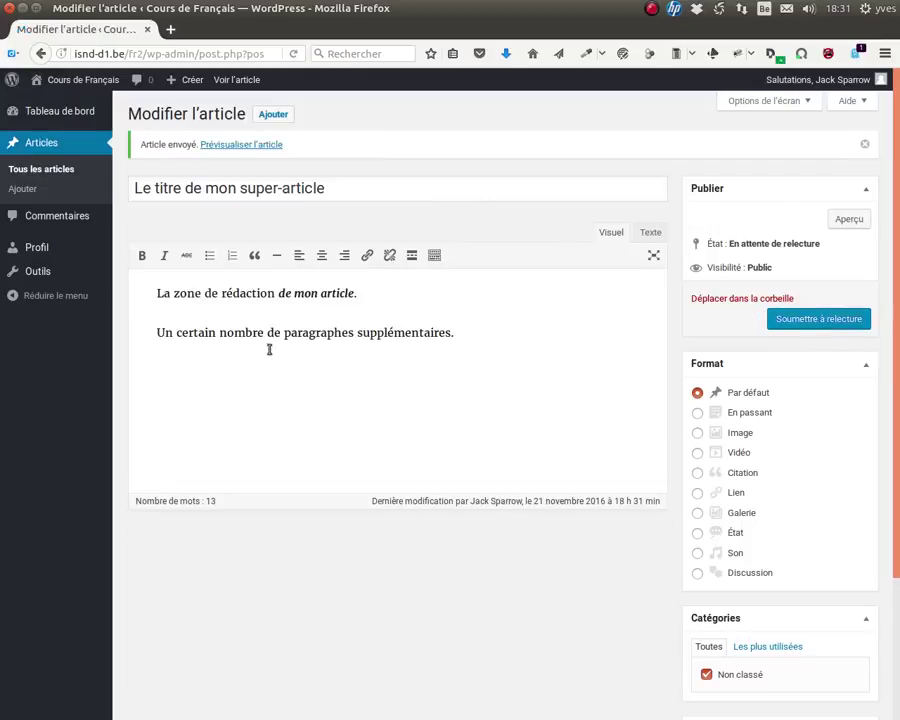
pyautogui.click(35, 145)
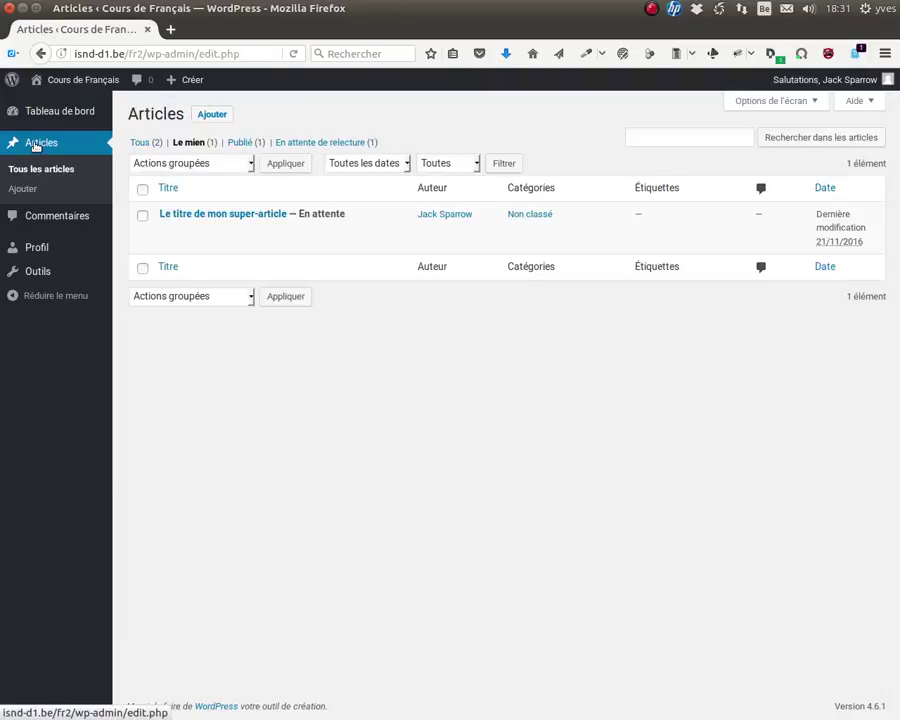